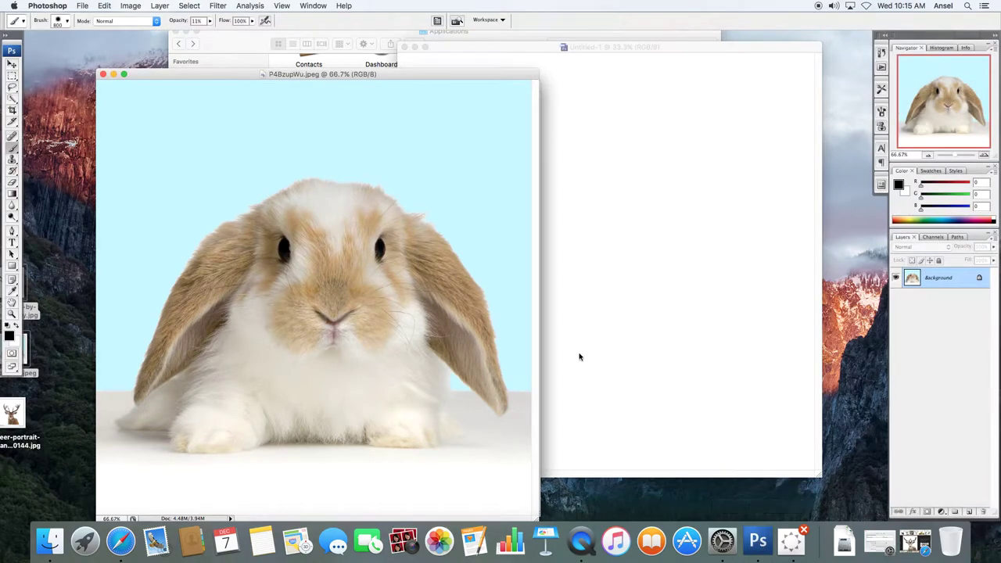
# - Copy the bunny photo into Untitled-1 as Layer 1 and position it lower on the canvas
pyautogui.click(12, 66)
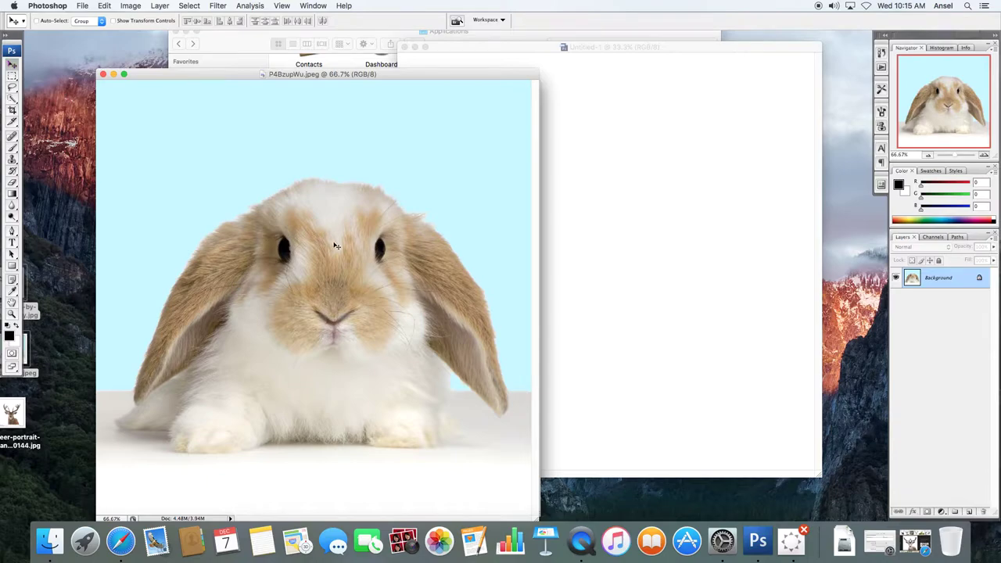
pyautogui.moveTo(351, 253); pyautogui.dragTo(598, 218)
pyautogui.moveTo(580, 50); pyautogui.dragTo(554, 54)
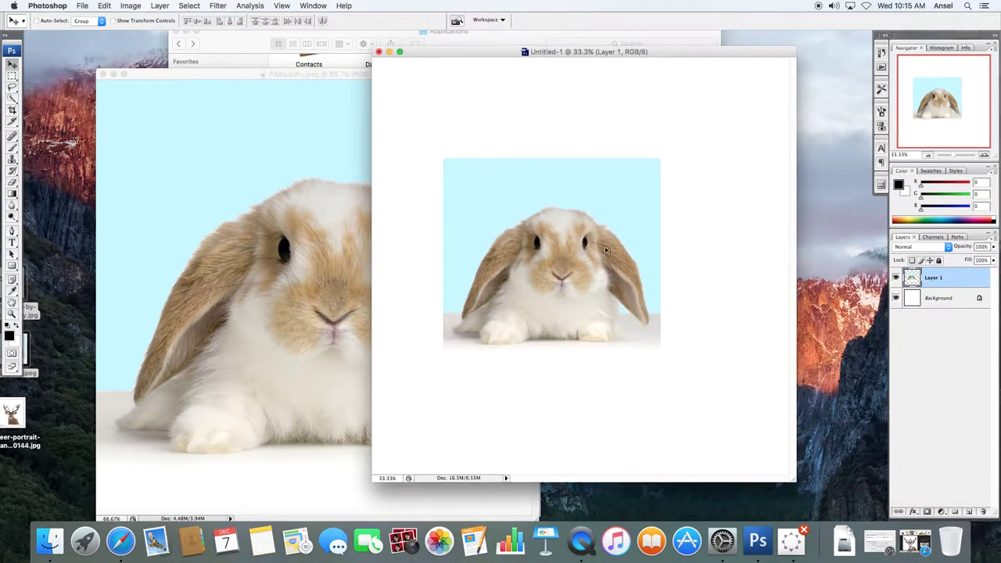
pyautogui.moveTo(573, 281); pyautogui.dragTo(606, 359)
# - Close the bunny source window and bring the deer portrait window forward
pyautogui.click(186, 79)
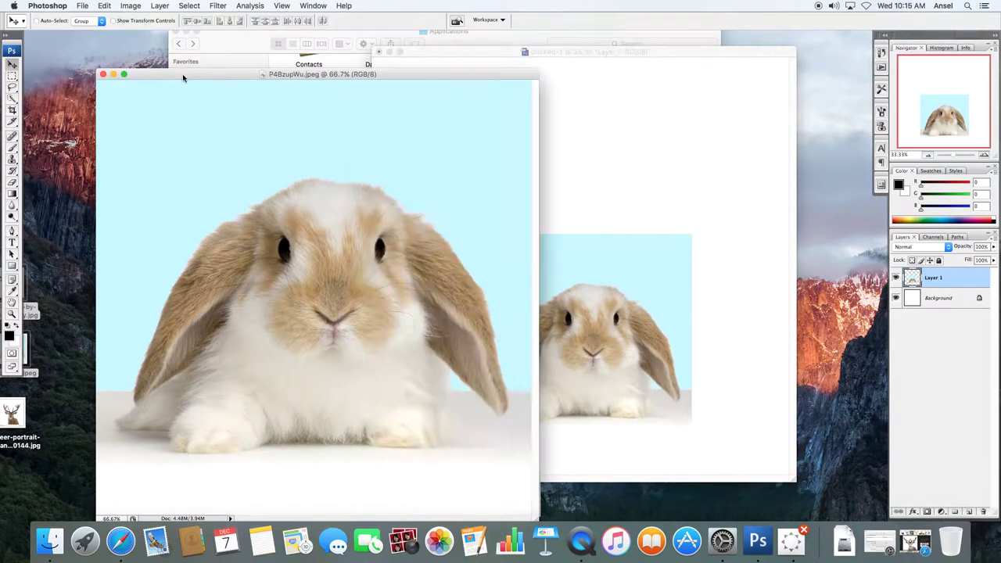
pyautogui.click(102, 74)
pyautogui.moveTo(265, 86); pyautogui.dragTo(181, 39)
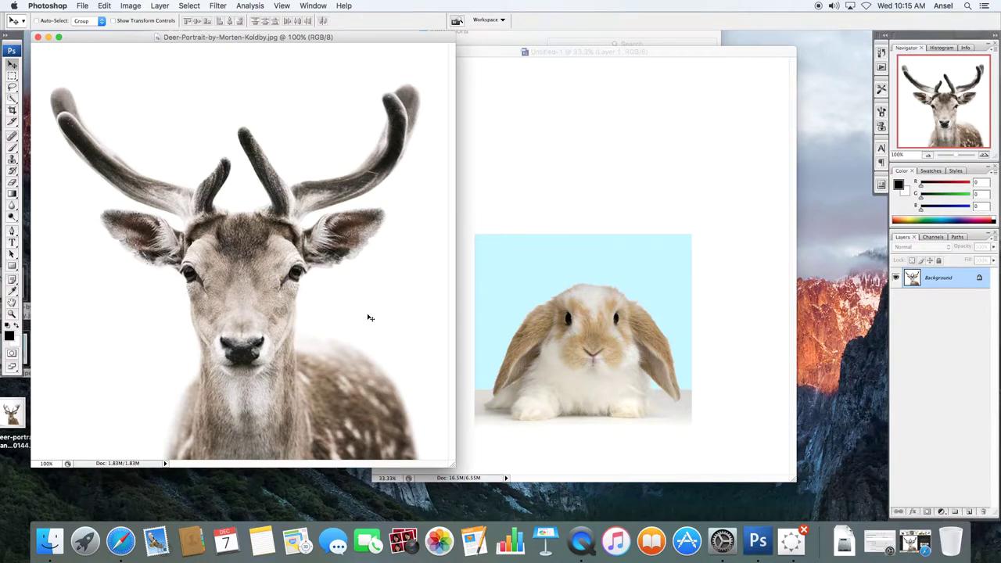
# - Select the deer photo's white background with the Magic Wand at tolerance 20
pyautogui.click(13, 99)
pyautogui.click(60, 105)
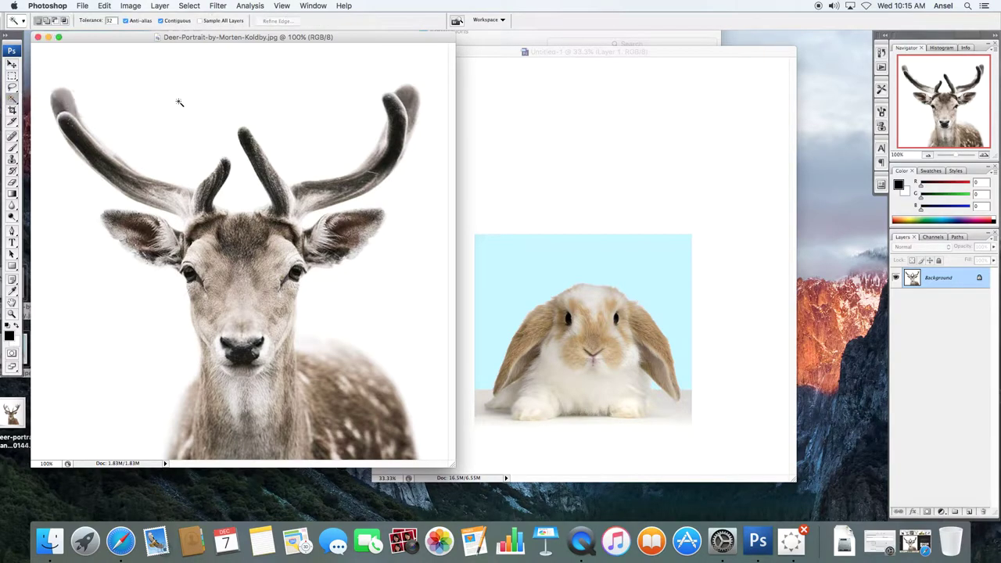
pyautogui.click(176, 96)
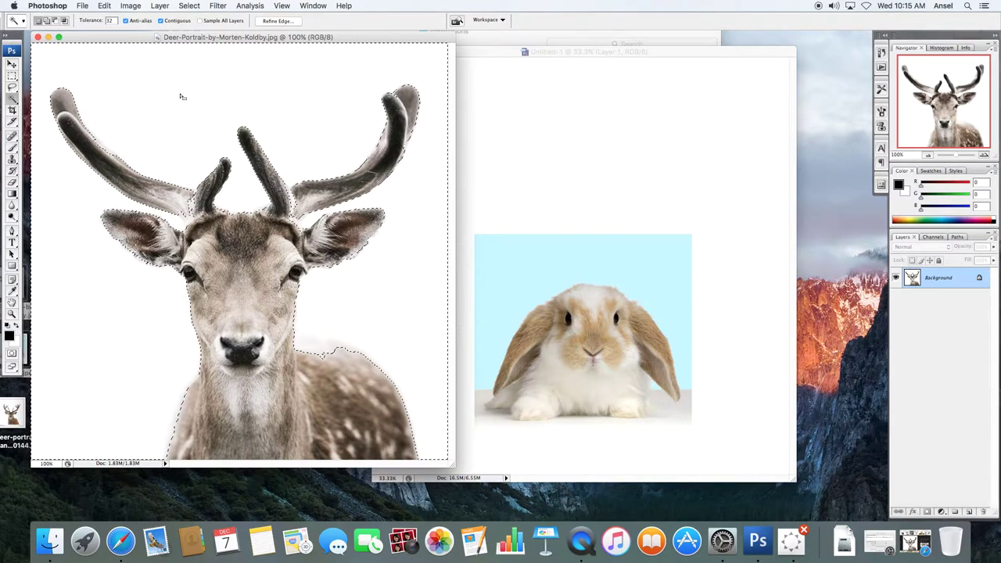
pyautogui.doubleClick(110, 20)
pyautogui.write('20')
pyautogui.click(157, 99)
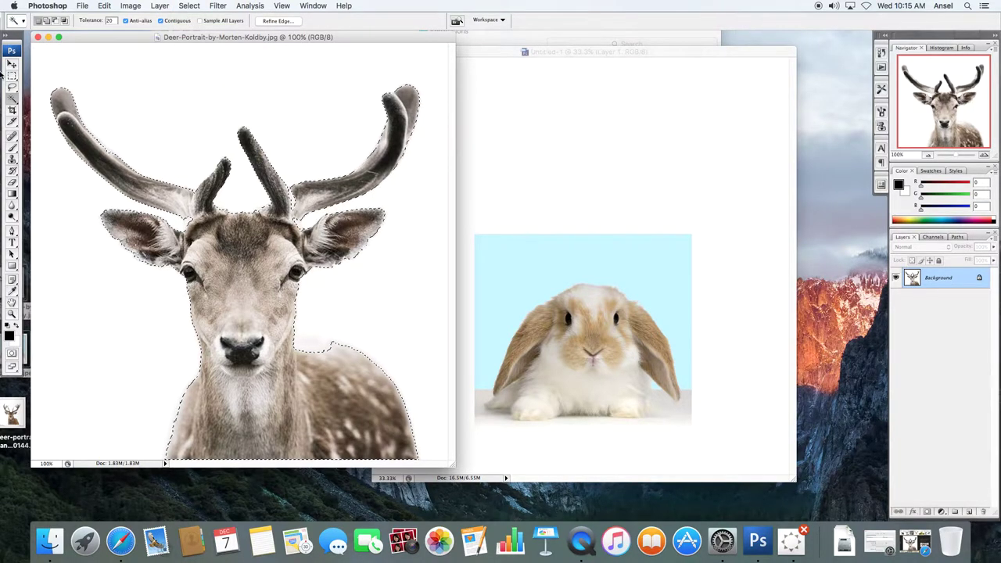
# - Move the selected deer into Untitled-1 as Layer 2, close the deer photo, and enlarge Untitled-1's window
pyautogui.click(11, 64)
pyautogui.moveTo(226, 262); pyautogui.dragTo(596, 297)
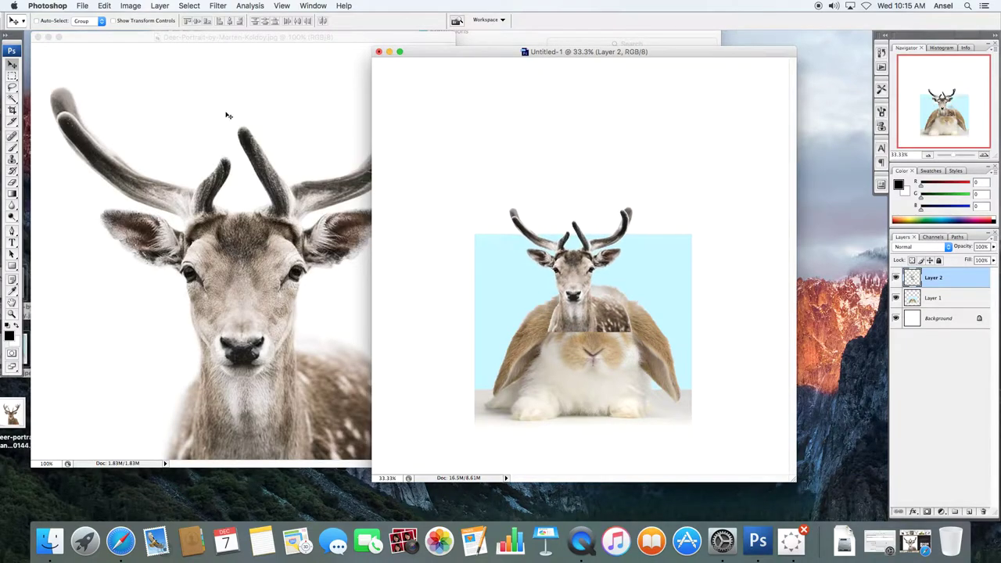
pyautogui.click(36, 37)
pyautogui.moveTo(438, 58); pyautogui.dragTo(194, 42)
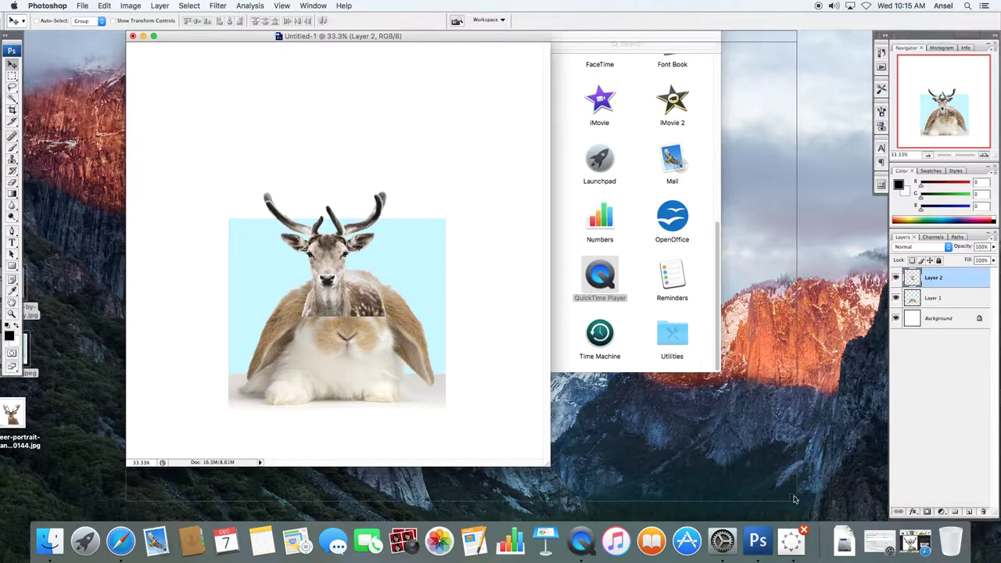
pyautogui.moveTo(545, 464); pyautogui.dragTo(803, 501)
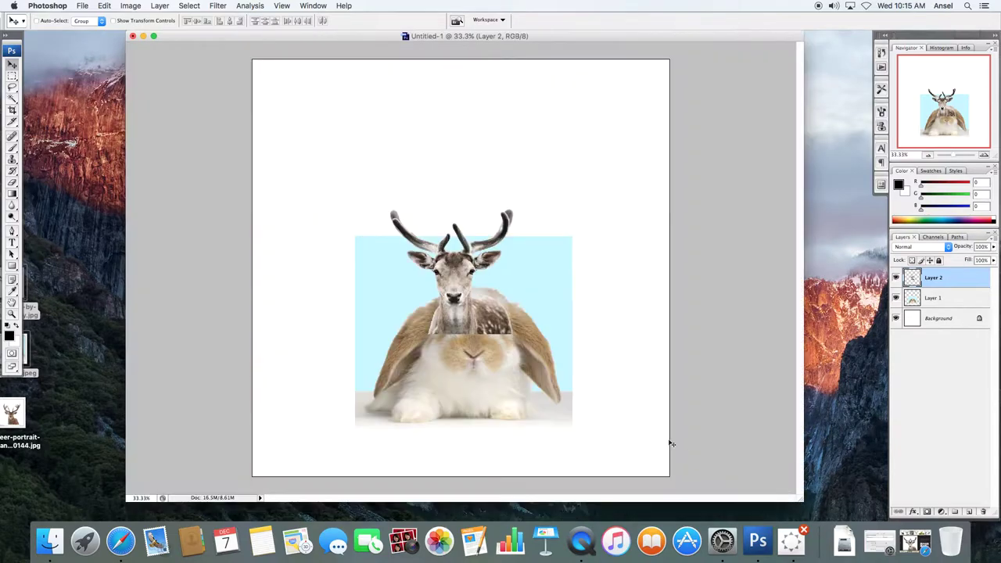
# - Add a layer mask to Layer 2 and lower its opacity to 58%
pyautogui.click(927, 512)
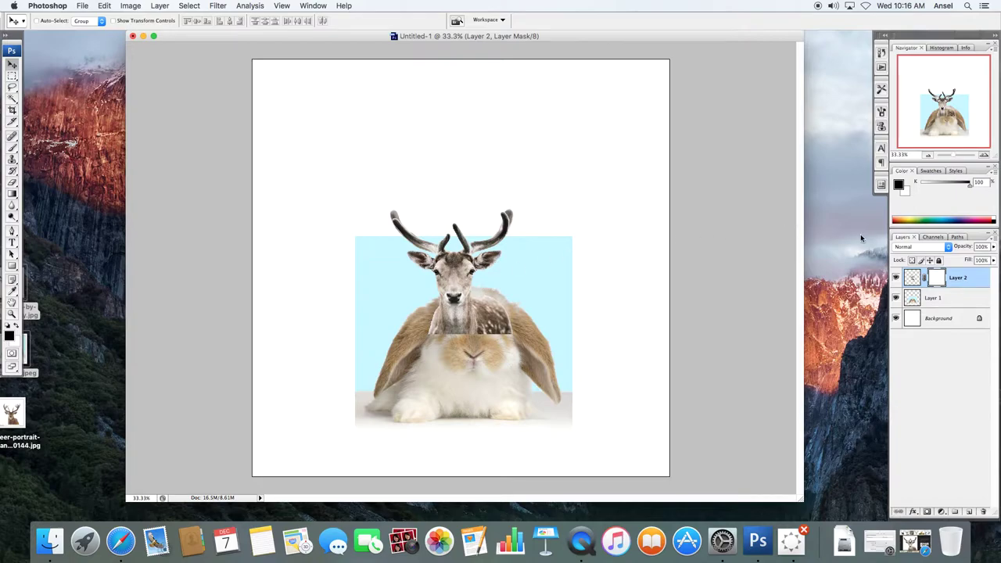
pyautogui.click(994, 247)
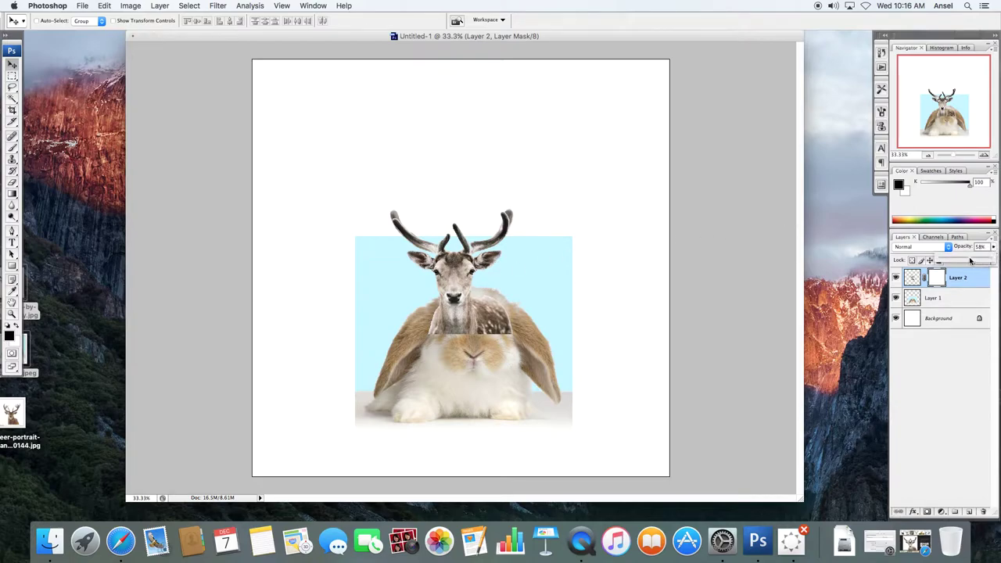
pyautogui.moveTo(970, 261); pyautogui.dragTo(959, 260)
pyautogui.press('super+t')
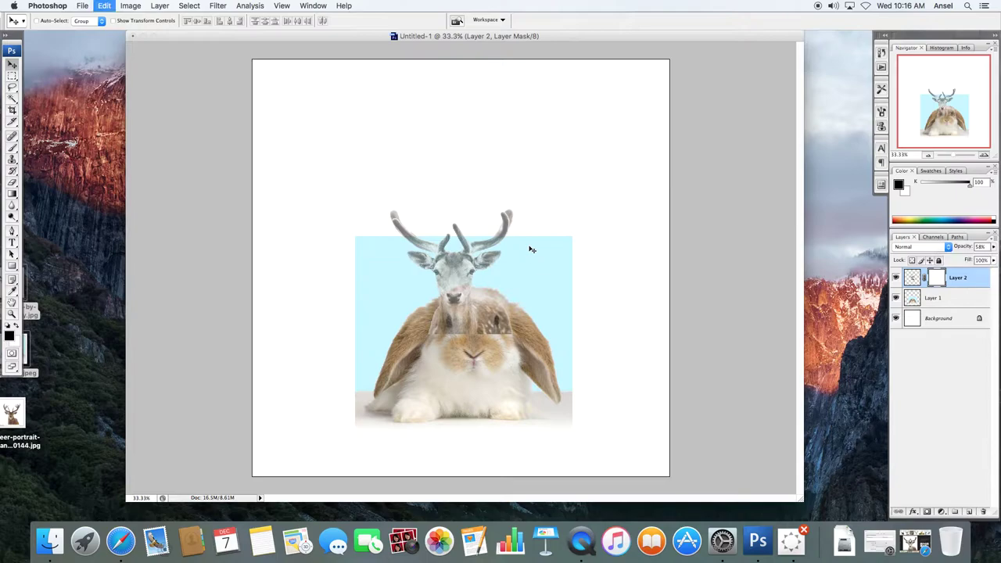
# - Zoom in, move the deer head down over the bunny, and undo an oversized enlargement
pyautogui.press('super+equal')
pyautogui.press('super+equal')
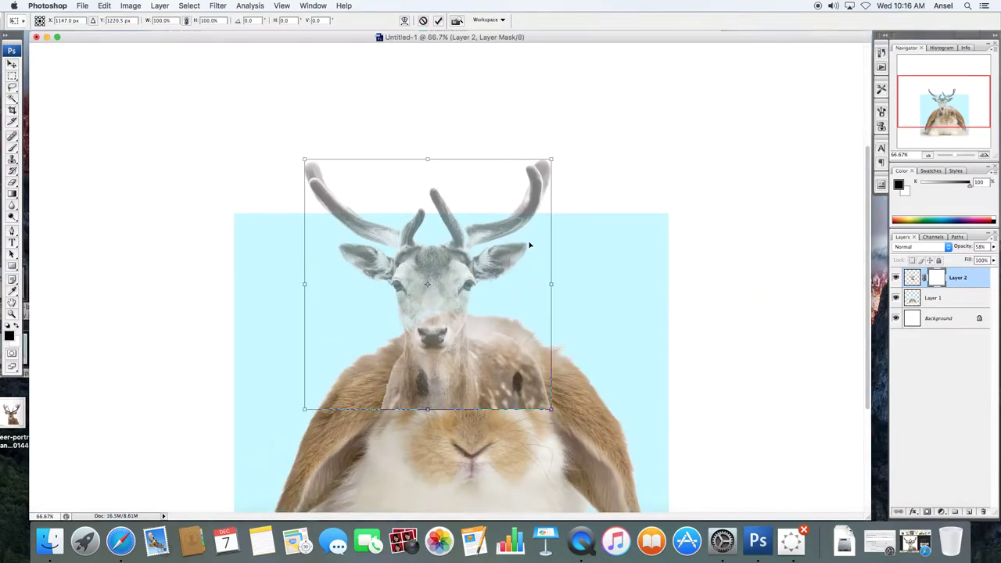
pyautogui.scroll(5, 579, 290)
pyautogui.scroll(-10, 577, 290)
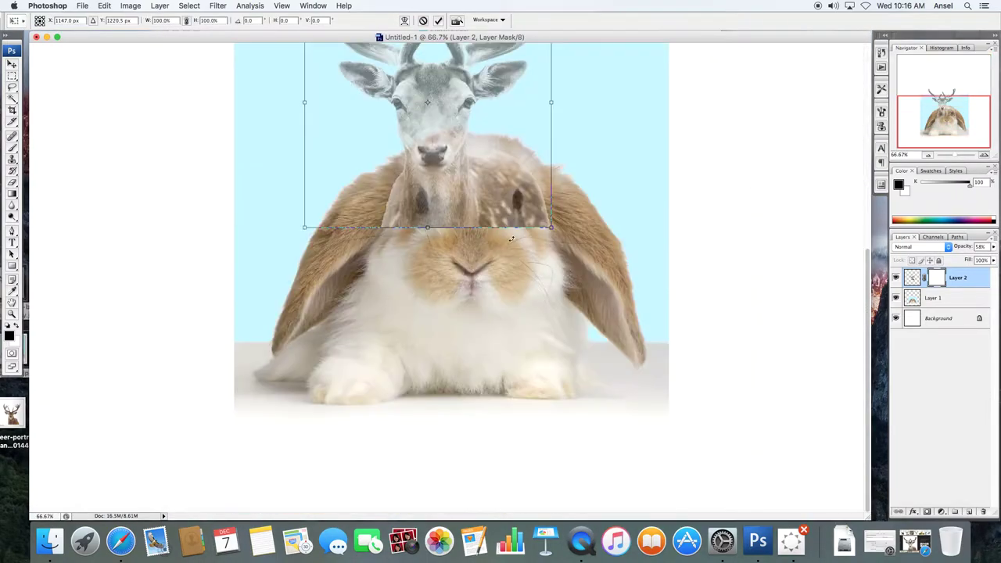
pyautogui.moveTo(431, 147); pyautogui.dragTo(444, 255)
pyautogui.moveTo(563, 333); pyautogui.dragTo(711, 483)
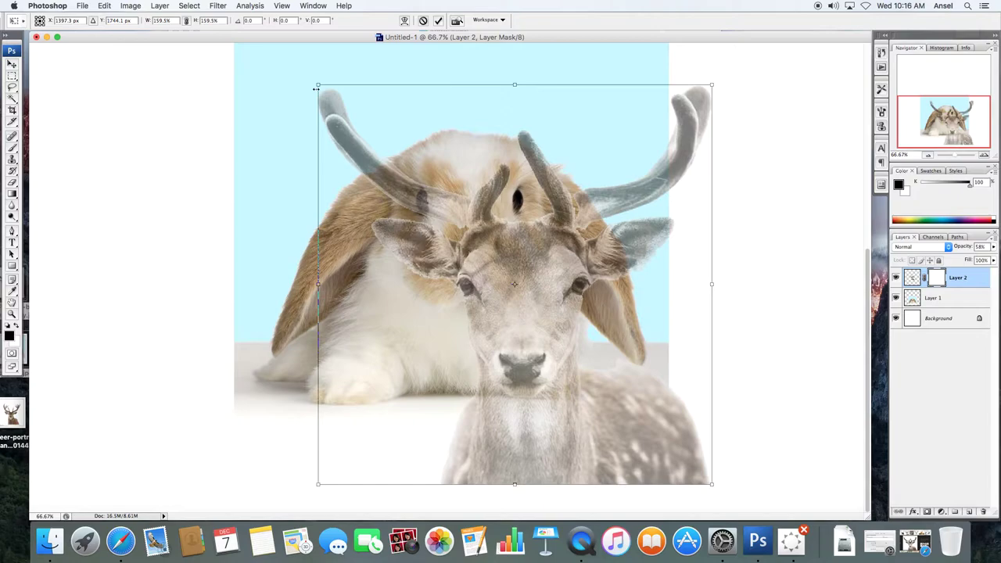
pyautogui.moveTo(316, 88); pyautogui.dragTo(412, 167)
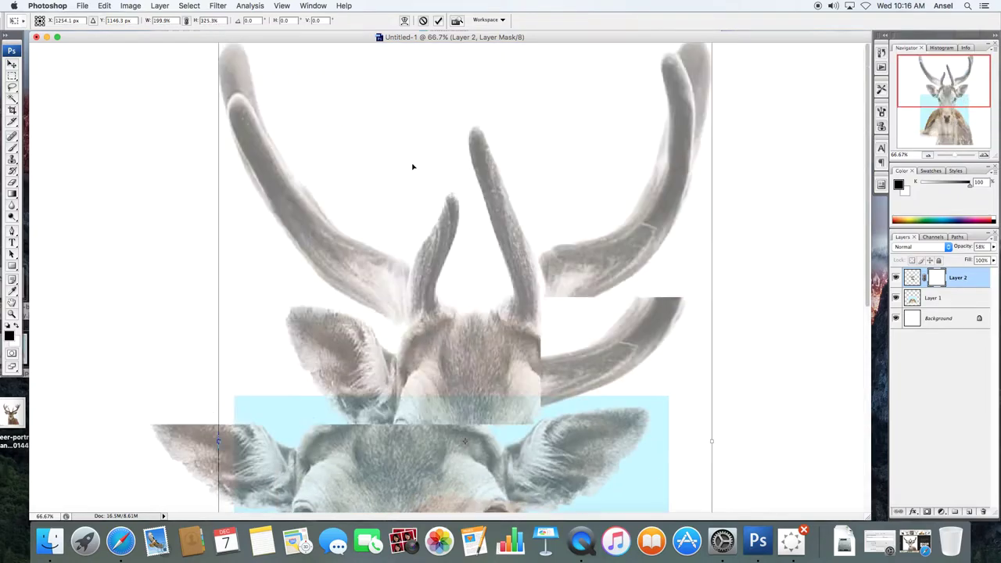
pyautogui.hotkey('ctrl', 'z')
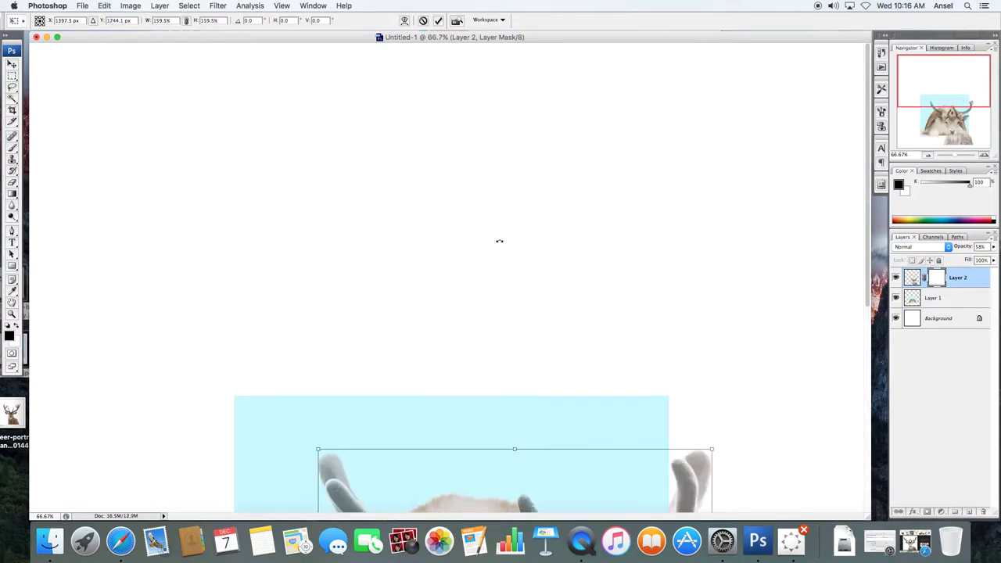
# - Scale the deer to 186.7%, place its head over the bunny's, and commit the transform
pyautogui.scroll(-8, 566, 367)
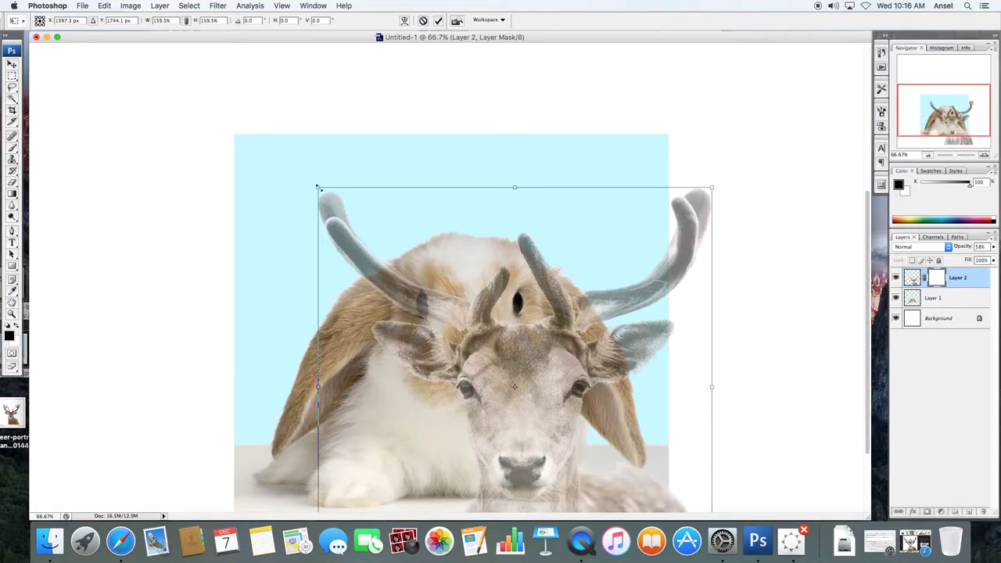
pyautogui.moveTo(318, 188); pyautogui.dragTo(245, 121)
pyautogui.moveTo(482, 356); pyautogui.dragTo(462, 308)
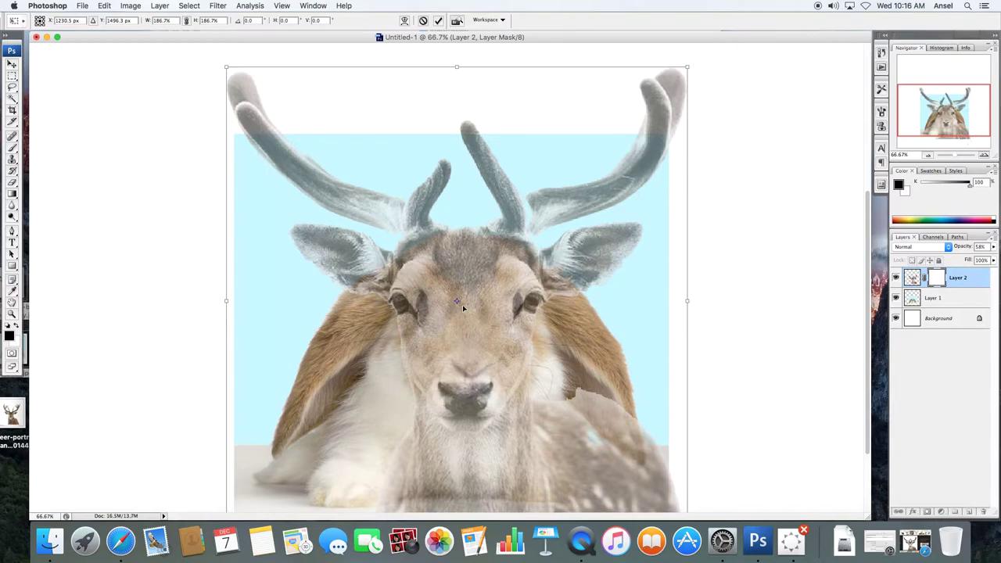
pyautogui.press('Return')
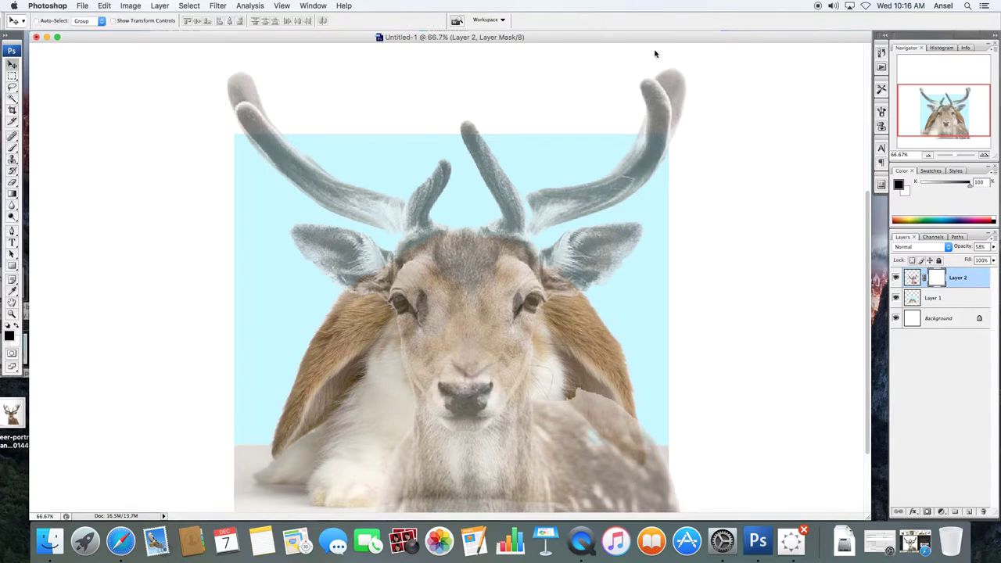
pyautogui.click(994, 247)
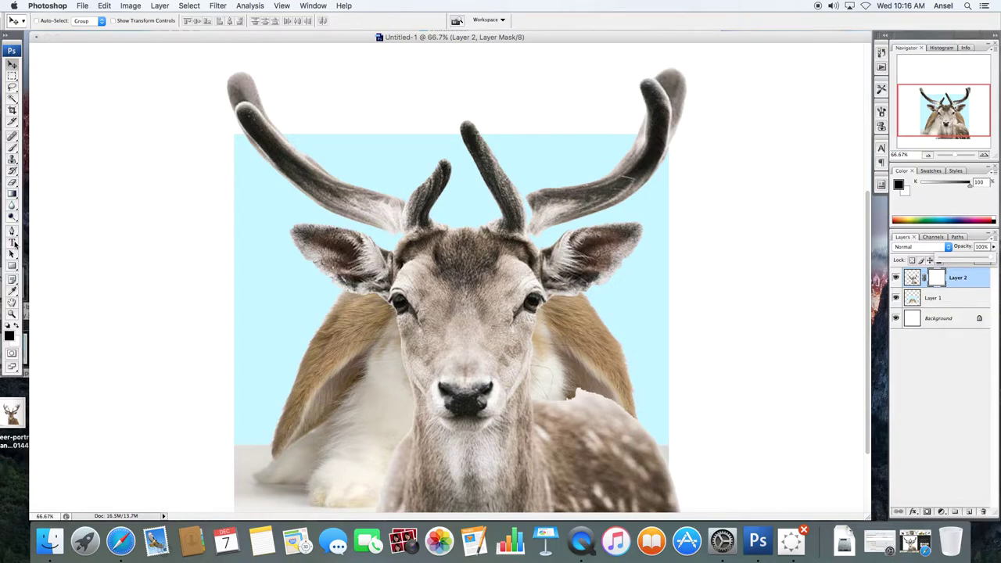
# - Set up a soft Brush with 0% hardness and a smaller size
pyautogui.click(11, 151)
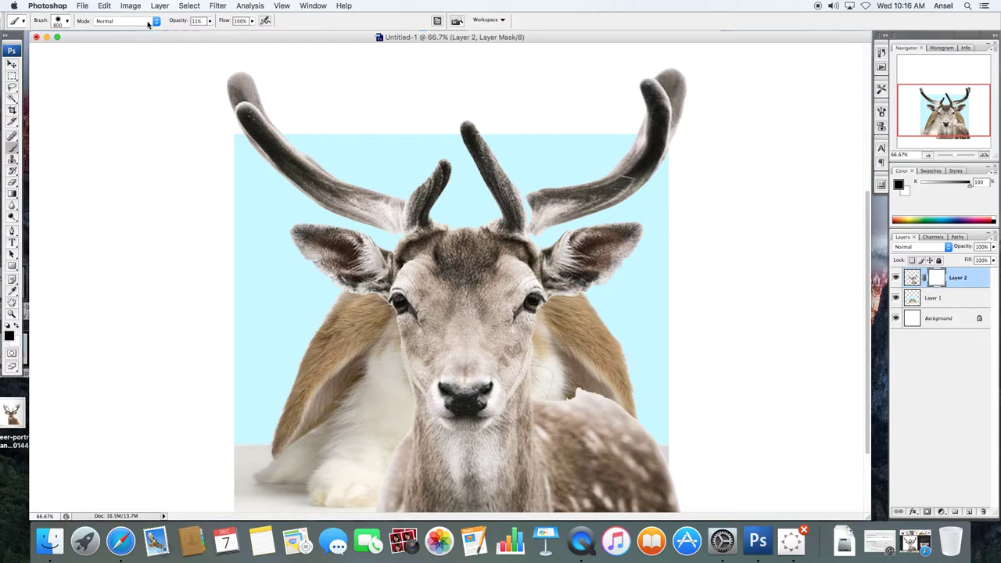
pyautogui.click(67, 22)
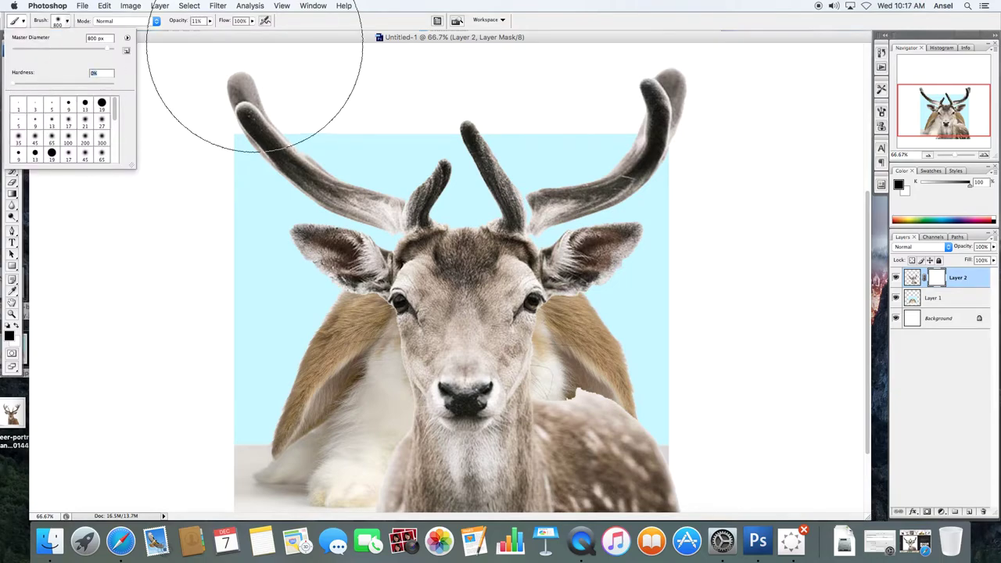
pyautogui.click(258, 39)
pyautogui.press('[')
pyautogui.press('[')
pyautogui.press('[')
pyautogui.press('[')
pyautogui.press('[')
pyautogui.press('[')
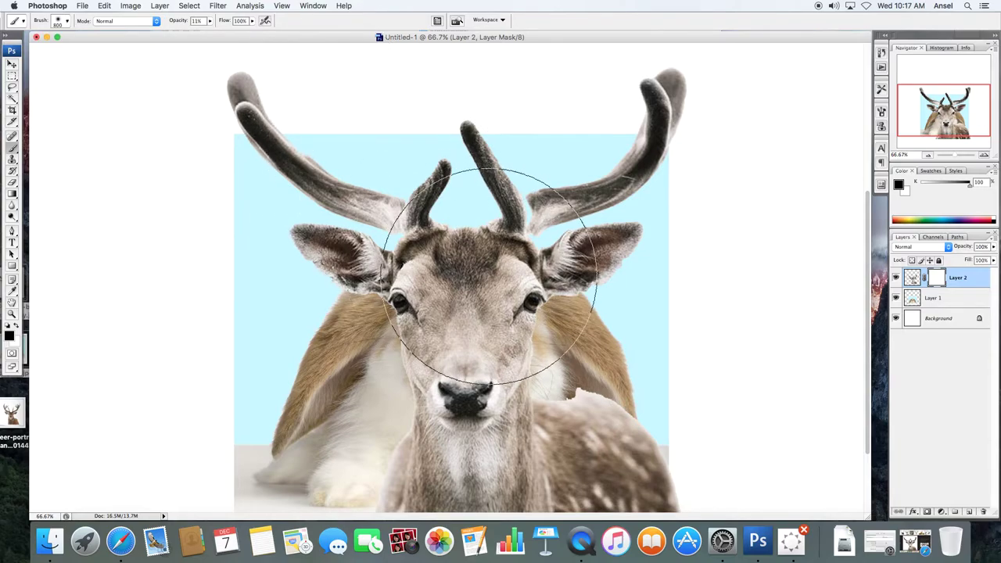
pyautogui.scroll(2, 504, 344)
pyautogui.scroll(-5, 510, 350)
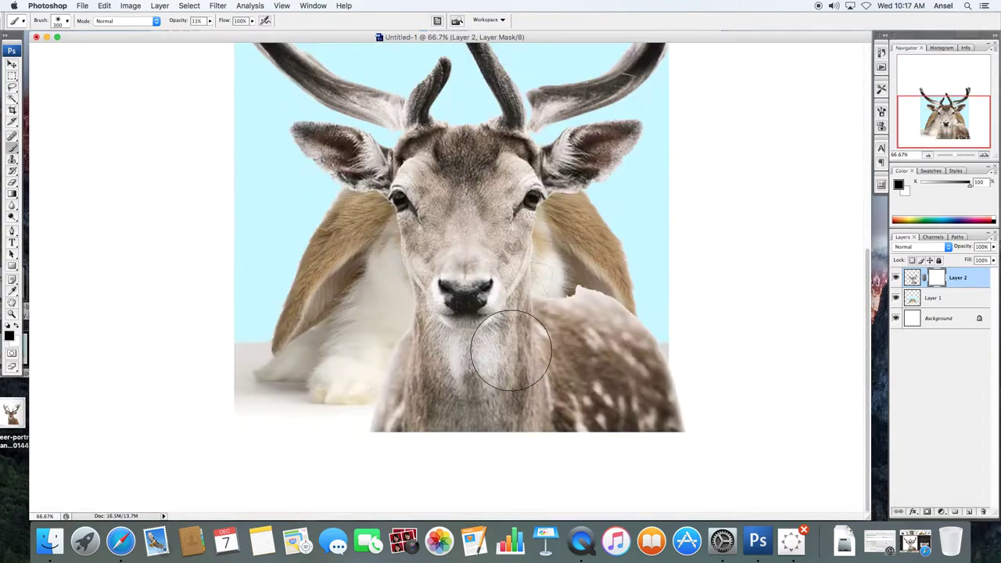
# - Paint black on Layer 2's mask over the deer's face and chest to reveal the bunny
pyautogui.moveTo(510, 349)
pyautogui.mouseDown()
pyautogui.moveTo(598, 368)
pyautogui.moveTo(562, 392)
pyautogui.moveTo(601, 381)
pyautogui.moveTo(597, 395)
pyautogui.moveTo(609, 400)
pyautogui.moveTo(600, 414)
pyautogui.moveTo(534, 420)
pyautogui.moveTo(603, 427)
pyautogui.moveTo(696, 365)
pyautogui.moveTo(693, 378)
pyautogui.moveTo(620, 391)
pyautogui.moveTo(595, 418)
pyautogui.moveTo(649, 443)
pyautogui.moveTo(640, 381)
pyautogui.moveTo(672, 343)
pyautogui.moveTo(695, 346)
pyautogui.moveTo(708, 395)
pyautogui.moveTo(634, 417)
pyautogui.moveTo(576, 395)
pyautogui.moveTo(603, 288)
pyautogui.moveTo(571, 344)
pyautogui.moveTo(464, 394)
pyautogui.moveTo(403, 391)
pyautogui.moveTo(402, 368)
pyautogui.moveTo(380, 356)
pyautogui.moveTo(382, 339)
pyautogui.moveTo(426, 330)
pyautogui.moveTo(480, 376)
pyautogui.moveTo(513, 376)
pyautogui.moveTo(566, 334)
pyautogui.moveTo(552, 329)
pyautogui.moveTo(563, 328)
pyautogui.moveTo(584, 270)
pyautogui.moveTo(594, 270)
pyautogui.moveTo(581, 336)
pyautogui.moveTo(597, 330)
pyautogui.moveTo(566, 298)
pyautogui.moveTo(585, 273)
pyautogui.moveTo(593, 283)
pyautogui.moveTo(537, 369)
pyautogui.moveTo(524, 355)
pyautogui.moveTo(399, 359)
pyautogui.moveTo(400, 413)
pyautogui.moveTo(432, 383)
pyautogui.moveTo(452, 399)
pyautogui.moveTo(530, 358)
pyautogui.moveTo(509, 363)
pyautogui.moveTo(498, 265)
pyautogui.moveTo(472, 270)
pyautogui.moveTo(460, 252)
pyautogui.moveTo(411, 279)
pyautogui.moveTo(439, 269)
pyautogui.moveTo(433, 211)
pyautogui.moveTo(421, 242)
pyautogui.moveTo(458, 252)
pyautogui.moveTo(508, 237)
pyautogui.moveTo(493, 211)
pyautogui.moveTo(481, 225)
pyautogui.moveTo(488, 199)
pyautogui.moveTo(526, 246)
pyautogui.moveTo(509, 197)
pyautogui.moveTo(507, 208)
pyautogui.moveTo(518, 240)
pyautogui.moveTo(509, 202)
pyautogui.moveTo(522, 225)
pyautogui.moveTo(518, 196)
pyautogui.moveTo(532, 251)
pyautogui.moveTo(520, 231)
pyautogui.moveTo(518, 246)
pyautogui.moveTo(409, 239)
pyautogui.moveTo(395, 264)
pyautogui.moveTo(451, 292)
pyautogui.moveTo(456, 351)
pyautogui.moveTo(496, 293)
pyautogui.moveTo(507, 311)
pyautogui.moveTo(391, 389)
pyautogui.moveTo(440, 418)
pyautogui.moveTo(529, 380)
pyautogui.moveTo(473, 290)
pyautogui.moveTo(447, 331)
pyautogui.moveTo(459, 305)
pyautogui.moveTo(591, 290)
pyautogui.moveTo(564, 321)
pyautogui.mouseUp()
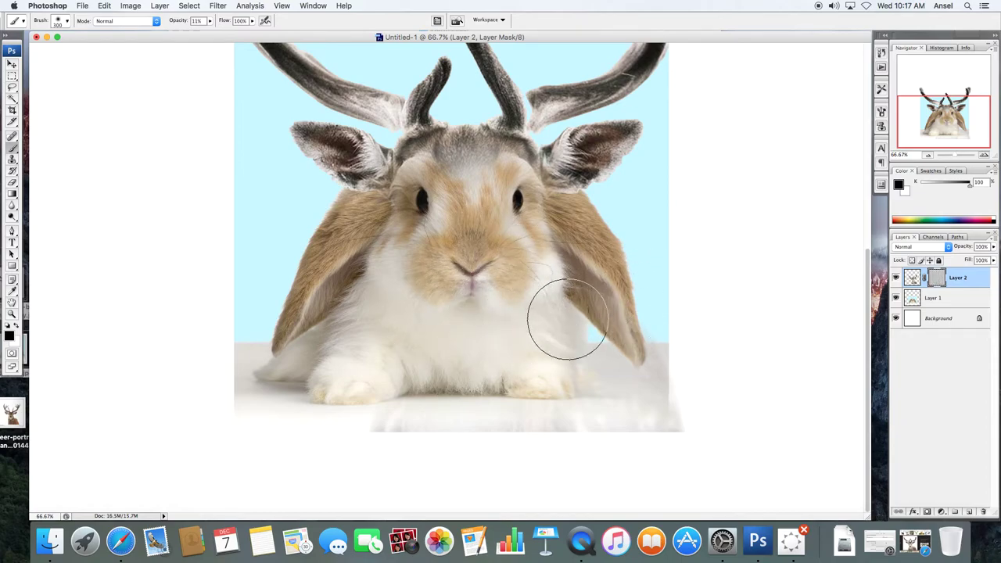
# - Raise brush opacity to 77% and mask out the leftover deer fur at the lower right
pyautogui.click(210, 21)
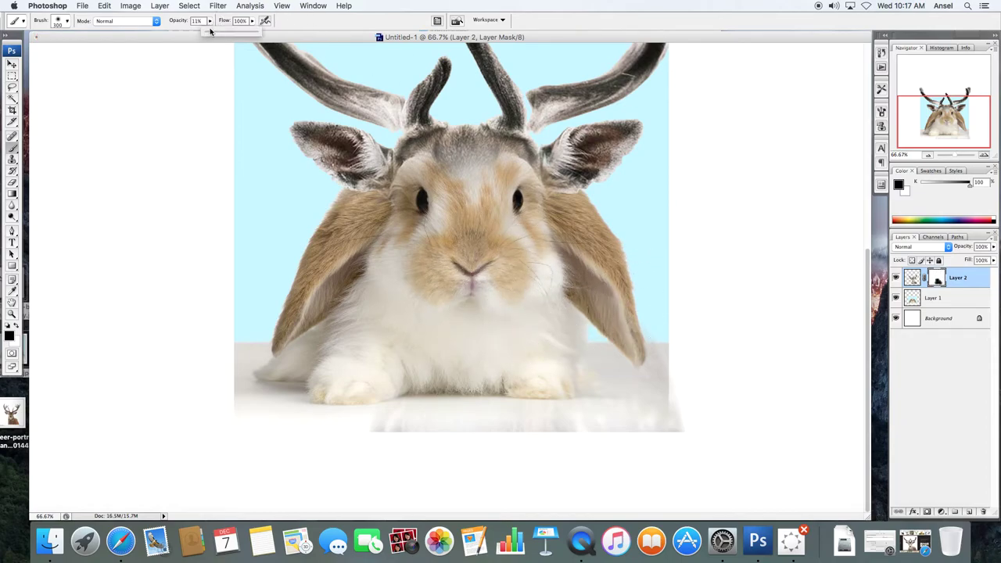
pyautogui.click(488, 338)
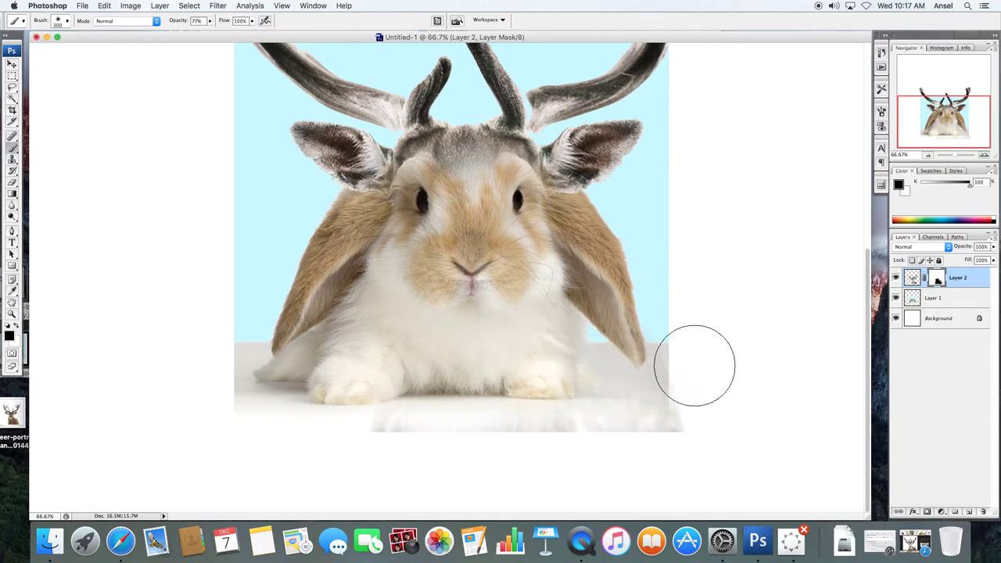
pyautogui.moveTo(693, 364)
pyautogui.mouseDown()
pyautogui.moveTo(664, 380)
pyautogui.moveTo(654, 417)
pyautogui.moveTo(675, 400)
pyautogui.moveTo(598, 407)
pyautogui.mouseUp()
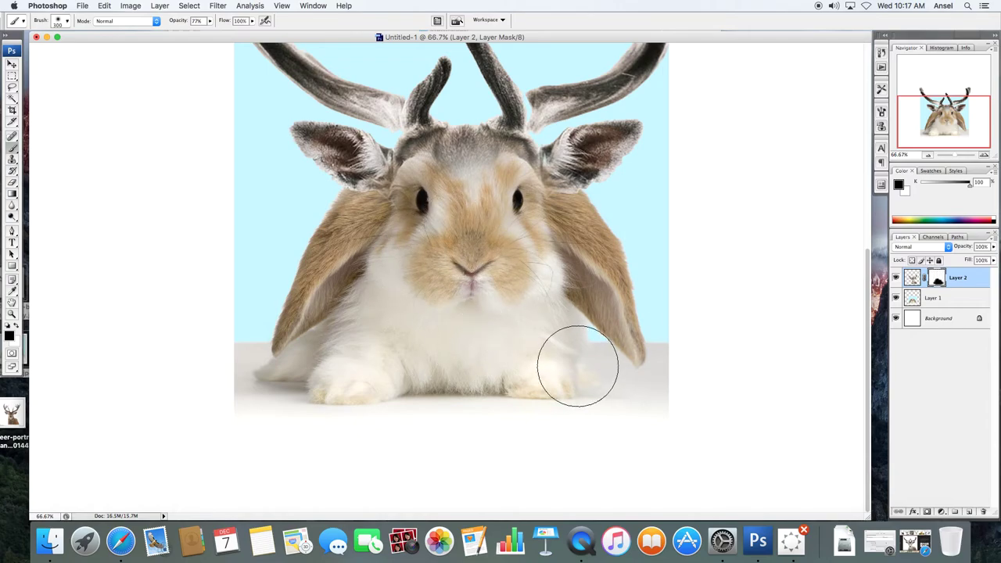
pyautogui.press('super+minus')
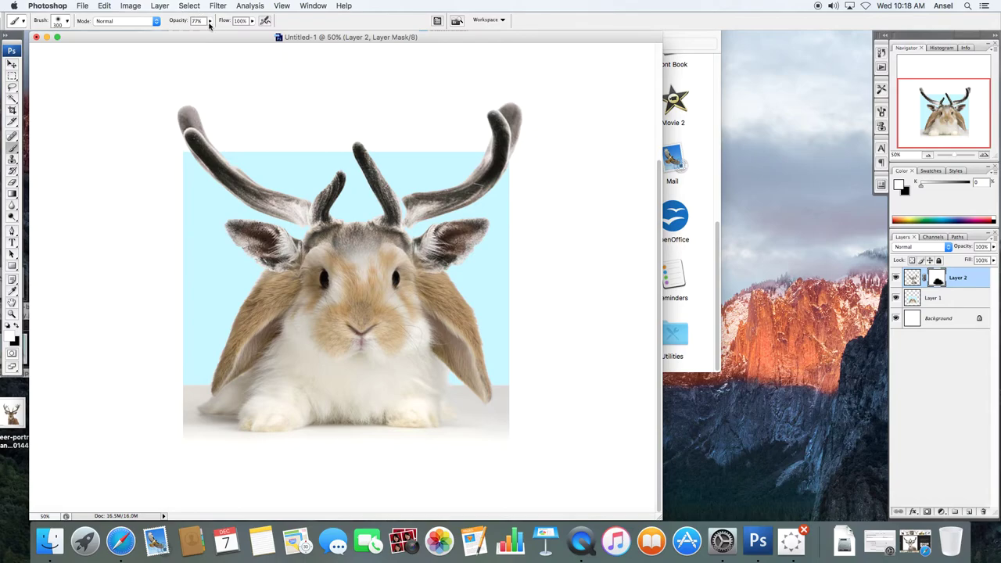
# - Paint the mask at 8% brush opacity to faintly restore the deer's eyes and nose
pyautogui.click(210, 22)
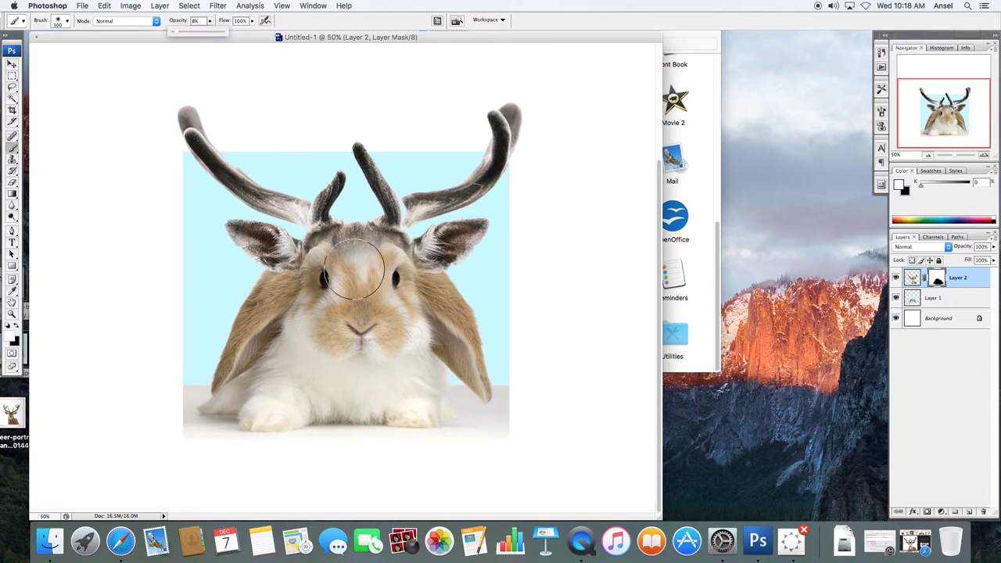
pyautogui.moveTo(354, 270)
pyautogui.mouseDown()
pyautogui.moveTo(375, 339)
pyautogui.moveTo(364, 362)
pyautogui.moveTo(356, 349)
pyautogui.moveTo(342, 352)
pyautogui.moveTo(348, 290)
pyautogui.moveTo(370, 265)
pyautogui.moveTo(385, 265)
pyautogui.moveTo(374, 293)
pyautogui.moveTo(387, 271)
pyautogui.moveTo(395, 280)
pyautogui.moveTo(386, 307)
pyautogui.moveTo(395, 279)
pyautogui.moveTo(396, 294)
pyautogui.moveTo(389, 314)
pyautogui.moveTo(373, 311)
pyautogui.moveTo(326, 259)
pyautogui.moveTo(326, 298)
pyautogui.moveTo(331, 290)
pyautogui.moveTo(352, 310)
pyautogui.moveTo(347, 349)
pyautogui.mouseUp()
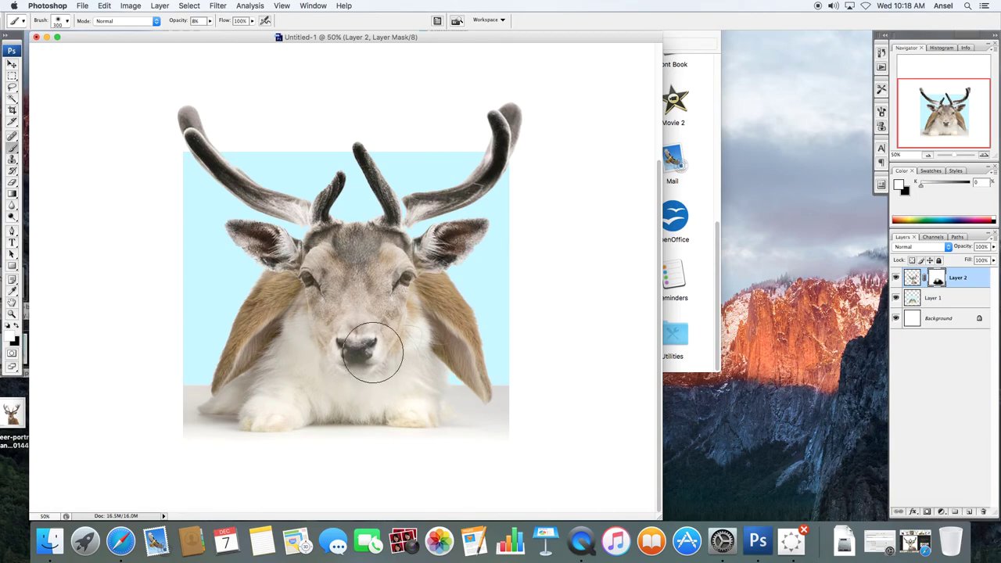